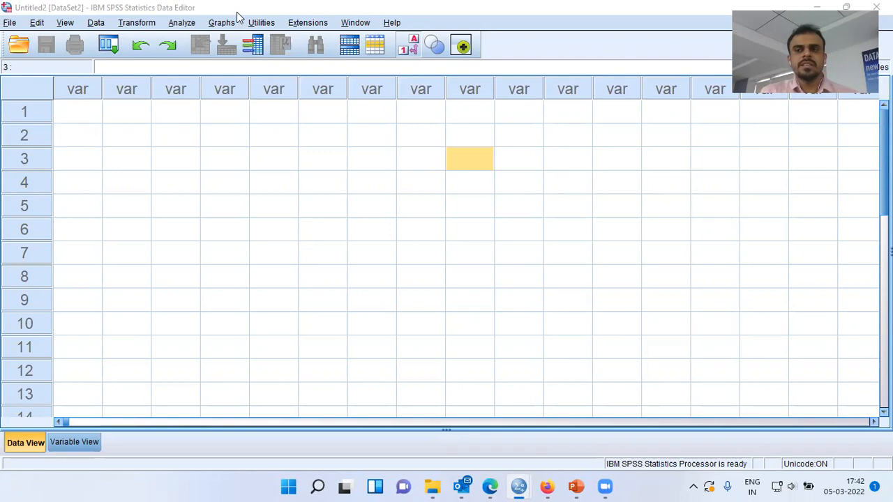
- Open the recently used data file telcov1.sav from the statistics folder, continuing even though the file is in use
{"action": "left_click", "coordinate": [9, 23]}
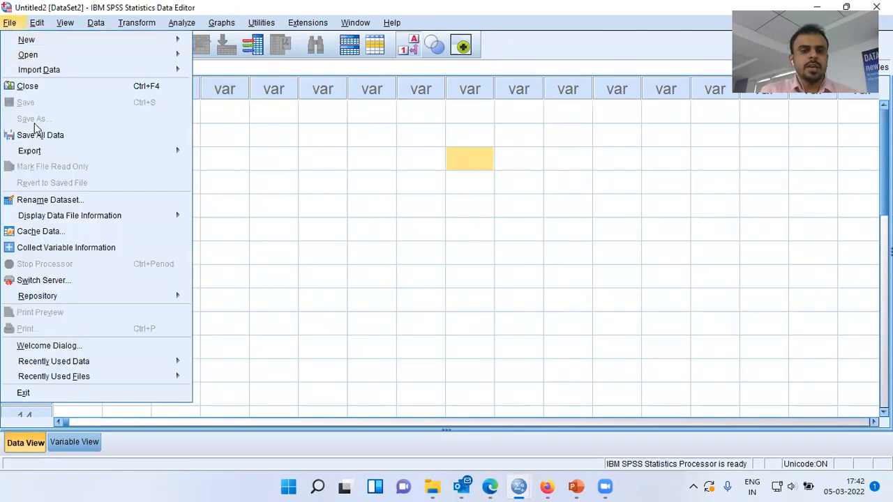
{"action": "mouse_move", "coordinate": [67, 363]}
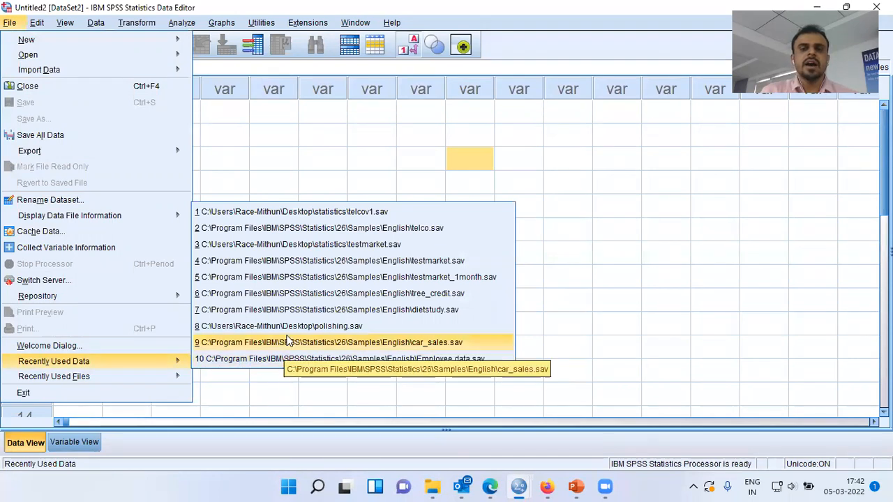
{"action": "left_click", "coordinate": [295, 213]}
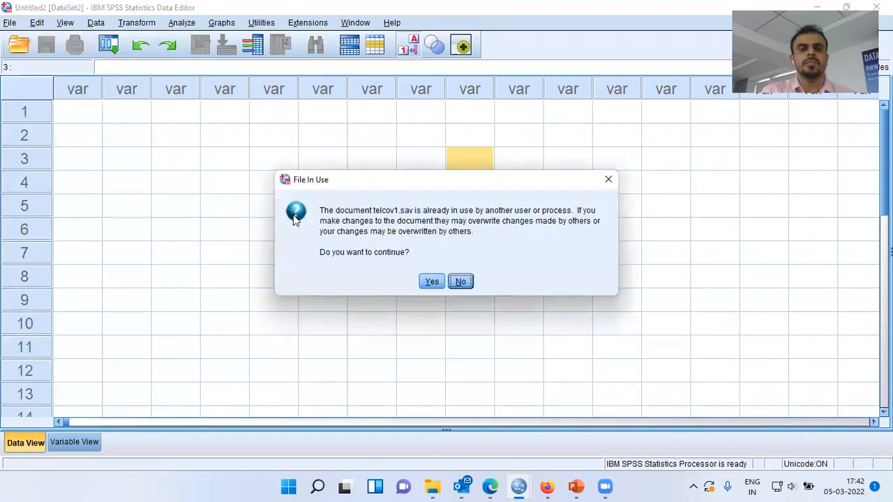
{"action": "left_click", "coordinate": [430, 282]}
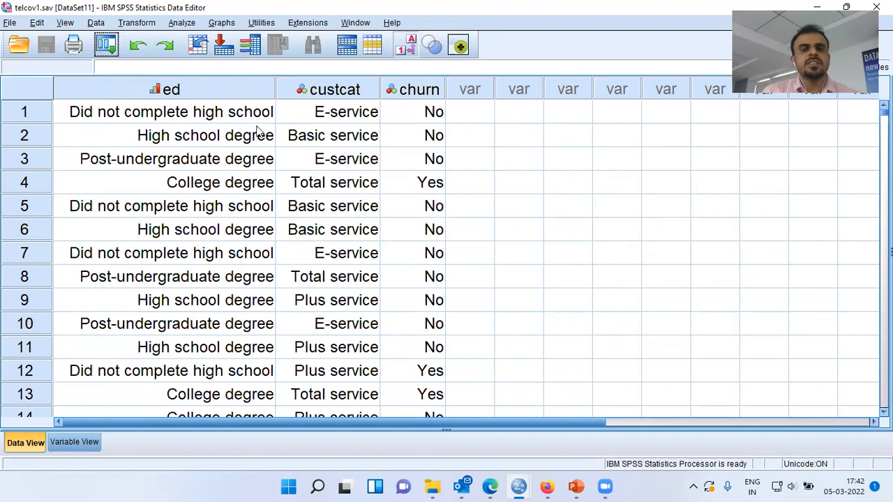
- Look over the ed, custcat and churn columns in the data grid
{"action": "left_click", "coordinate": [224, 98]}
{"action": "left_click", "coordinate": [337, 95]}
{"action": "left_click", "coordinate": [410, 93]}
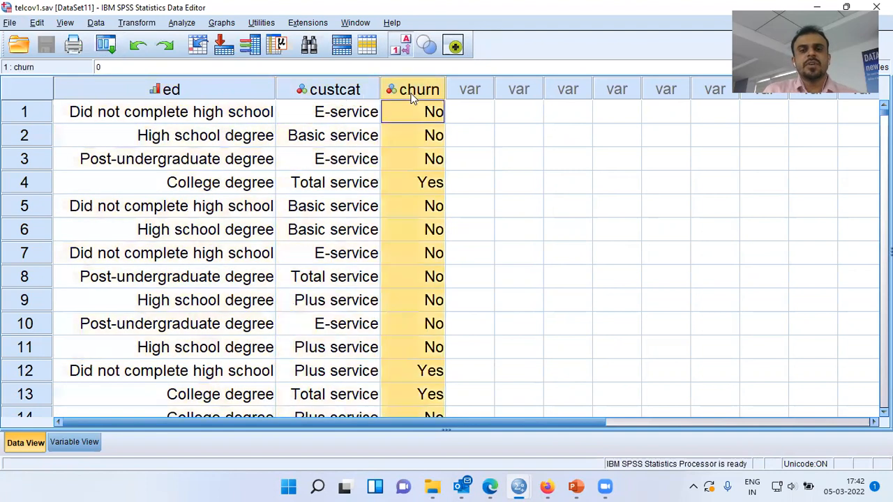
{"action": "left_click", "coordinate": [226, 93]}
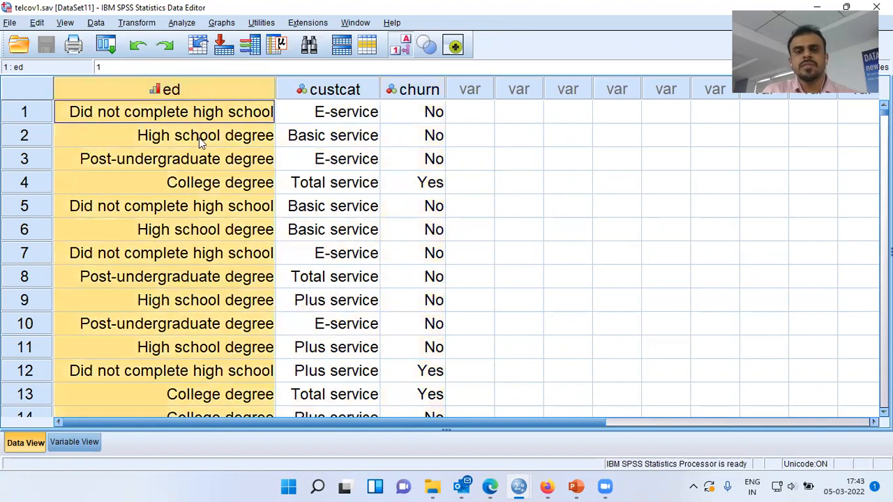
{"action": "left_click", "coordinate": [318, 92]}
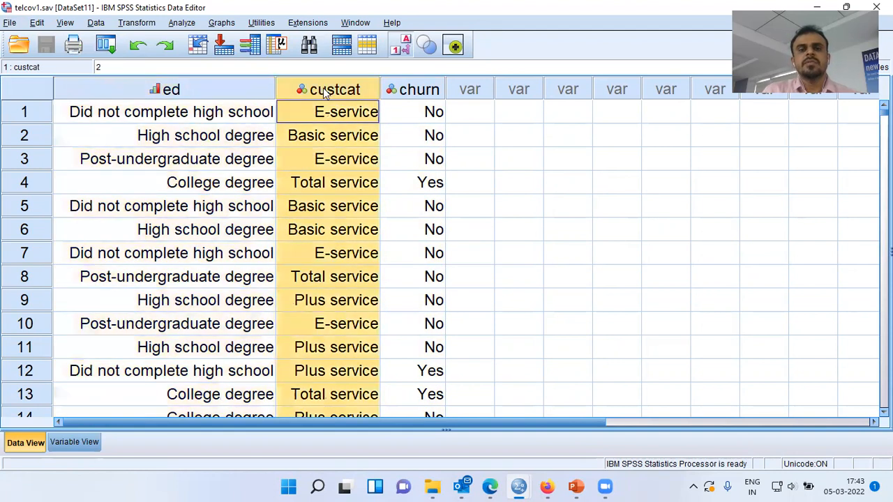
{"action": "left_click", "coordinate": [420, 93]}
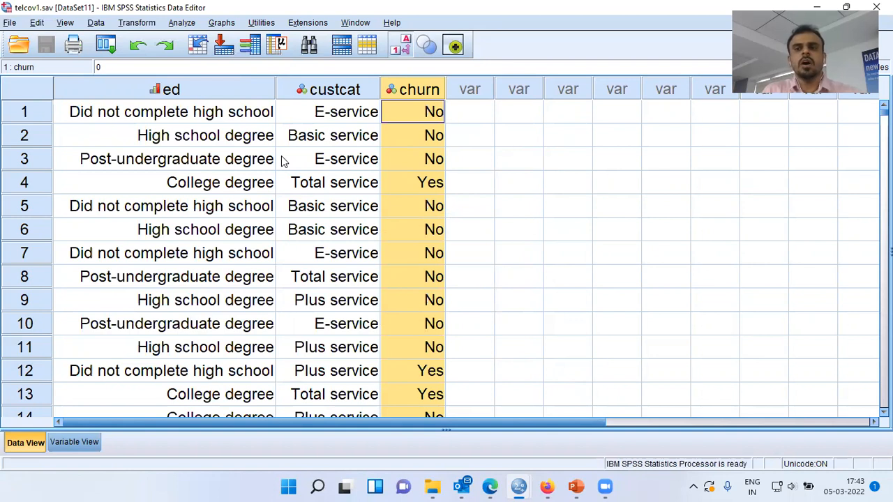
{"action": "left_click", "coordinate": [344, 94]}
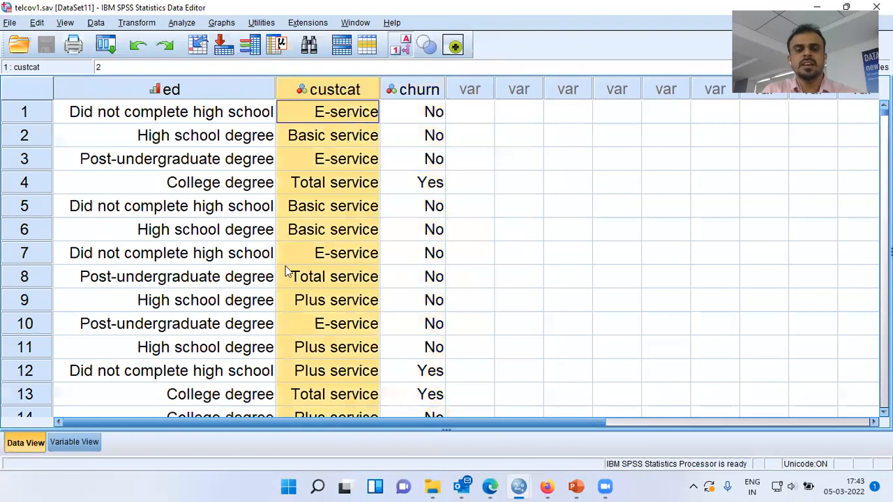
- Review each value label defined for the ed variable in the variable definitions
{"action": "left_click", "coordinate": [93, 441]}
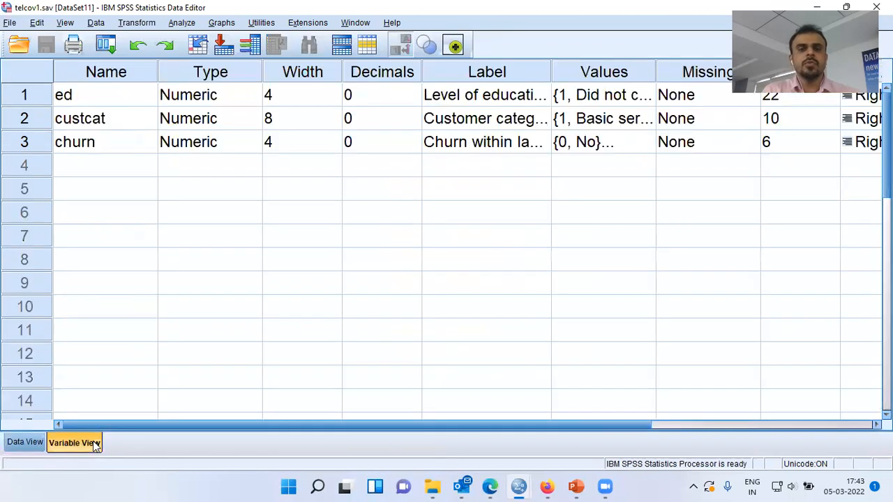
{"action": "left_click", "coordinate": [117, 102]}
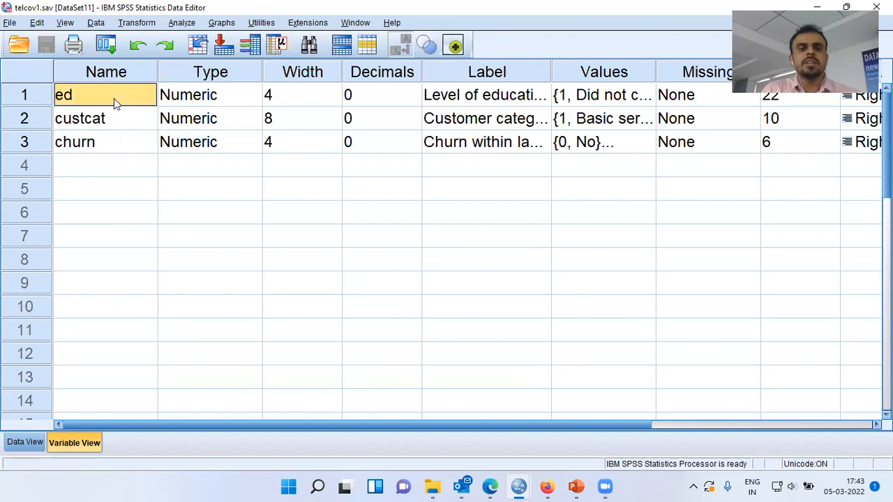
{"action": "left_click", "coordinate": [40, 103]}
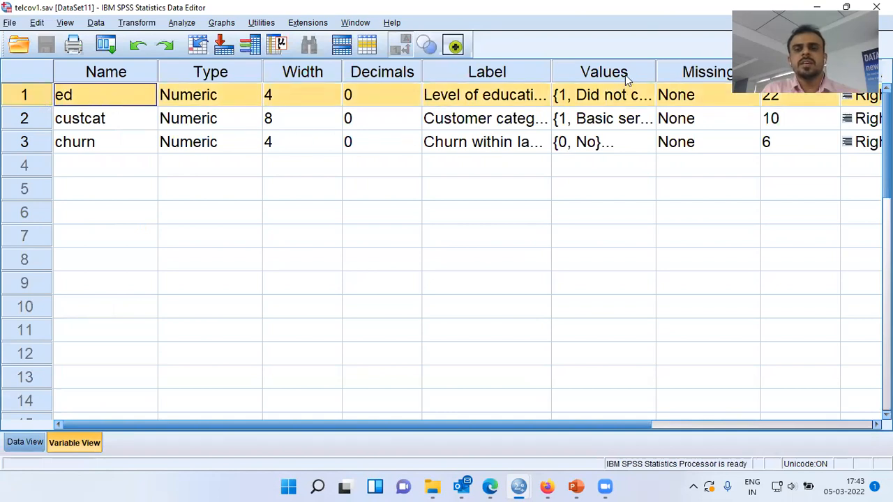
{"action": "double_click", "coordinate": [648, 97]}
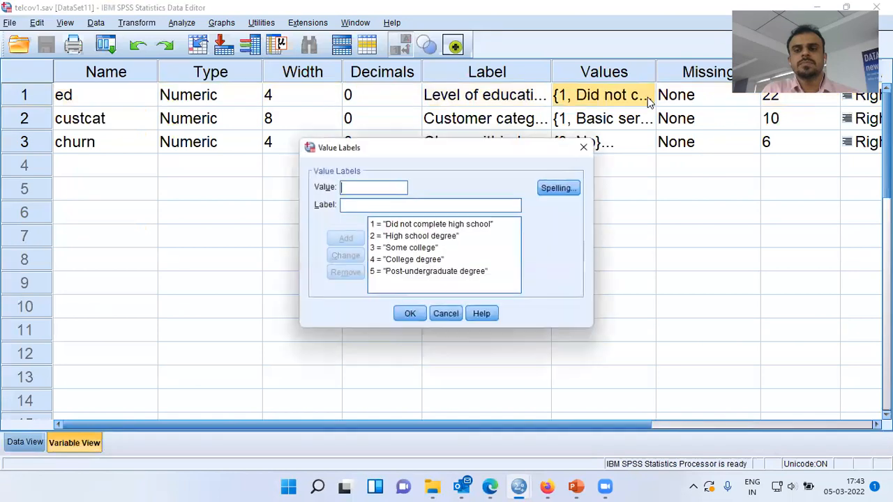
{"action": "left_click", "coordinate": [414, 225]}
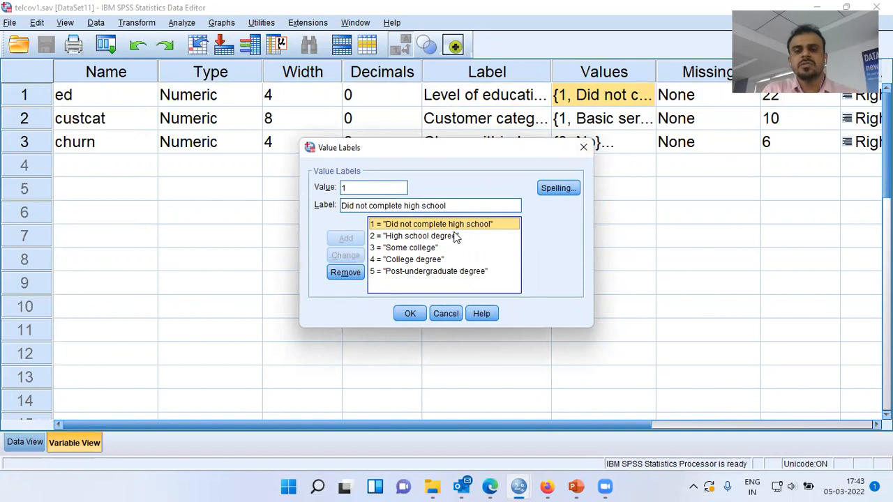
{"action": "left_click", "coordinate": [440, 238]}
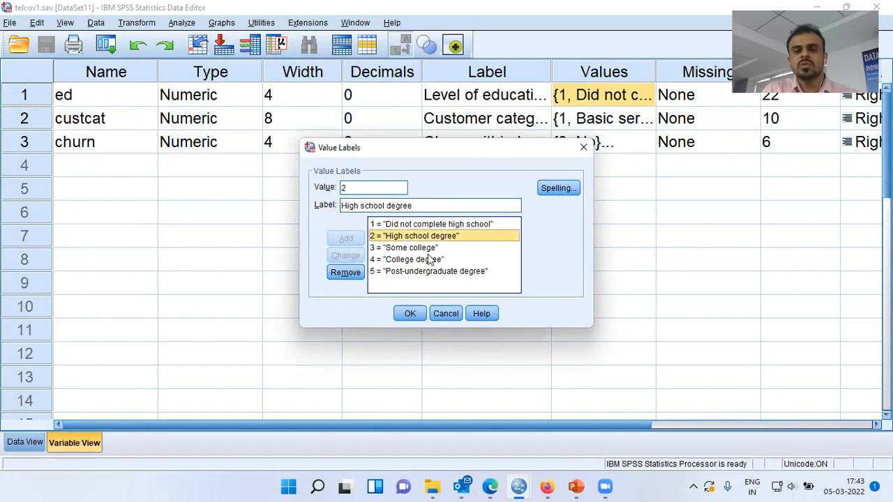
{"action": "left_click", "coordinate": [419, 249]}
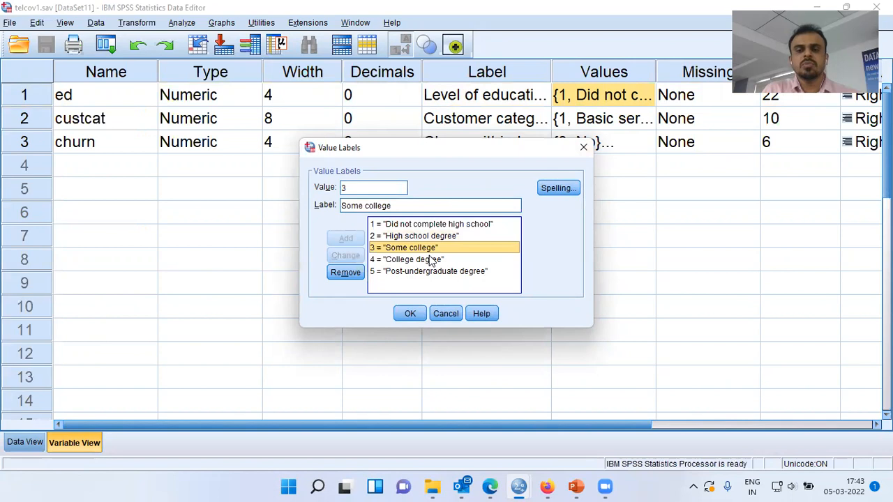
{"action": "left_click", "coordinate": [428, 262]}
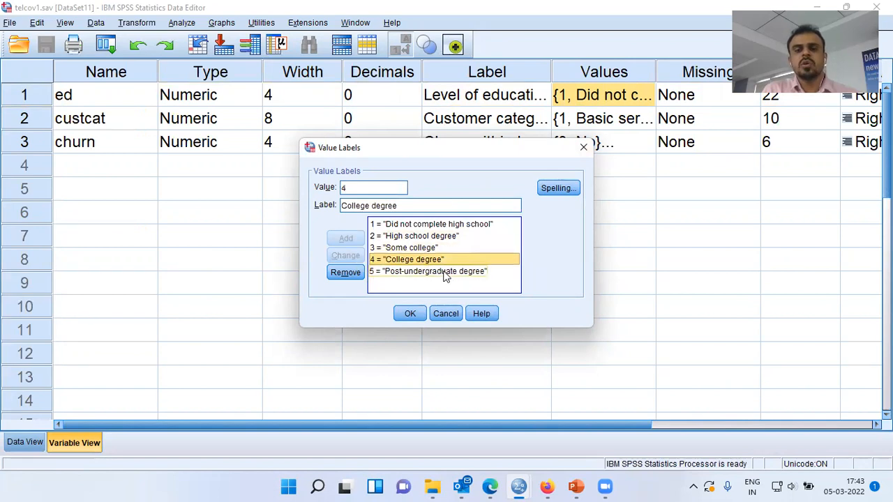
{"action": "left_click", "coordinate": [433, 274]}
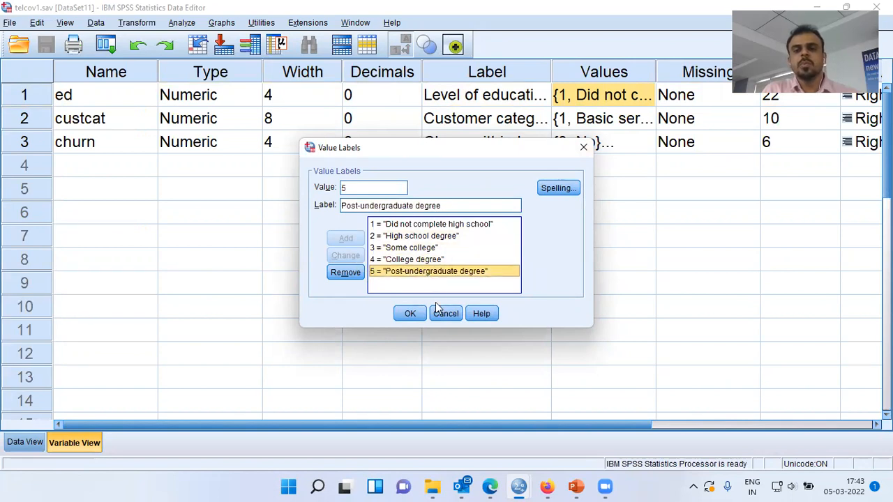
{"action": "left_click", "coordinate": [416, 315]}
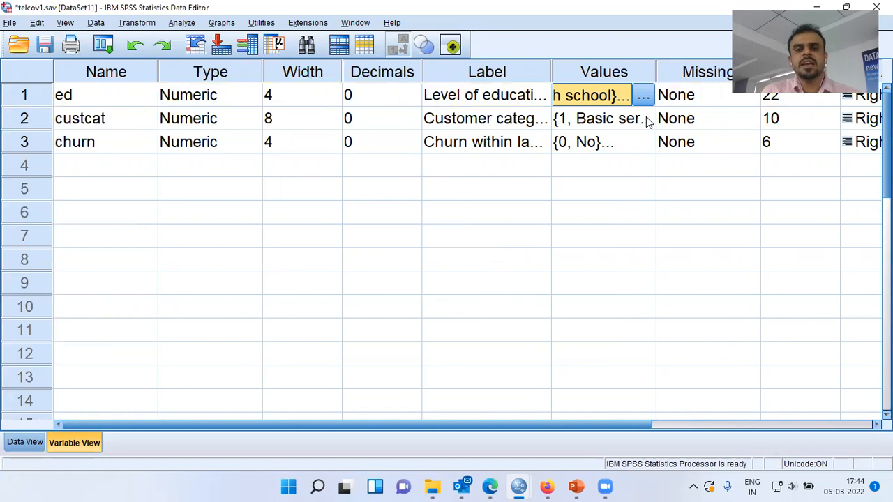
- Widen the Label column to show the full variable labels and review the value labels defined for custcat
{"action": "left_click_drag", "start_coordinate": [551, 72], "coordinate": [597, 74]}
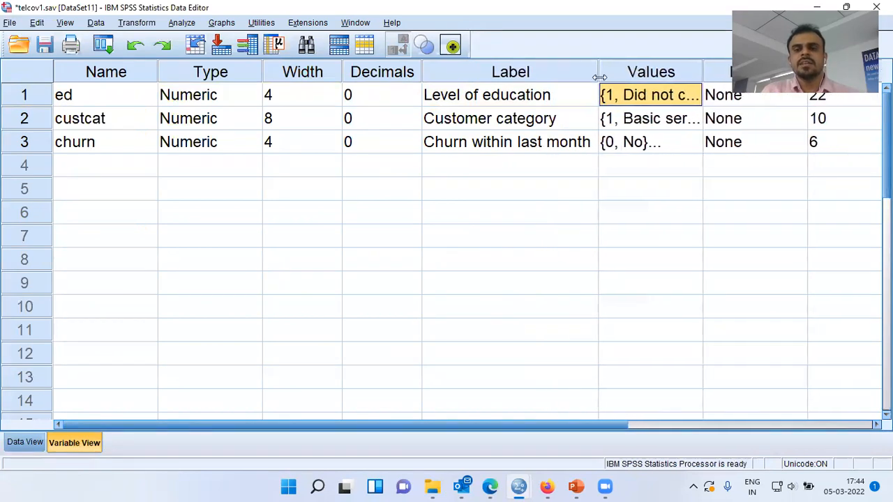
{"action": "left_click", "coordinate": [689, 127]}
{"action": "left_click", "coordinate": [690, 124]}
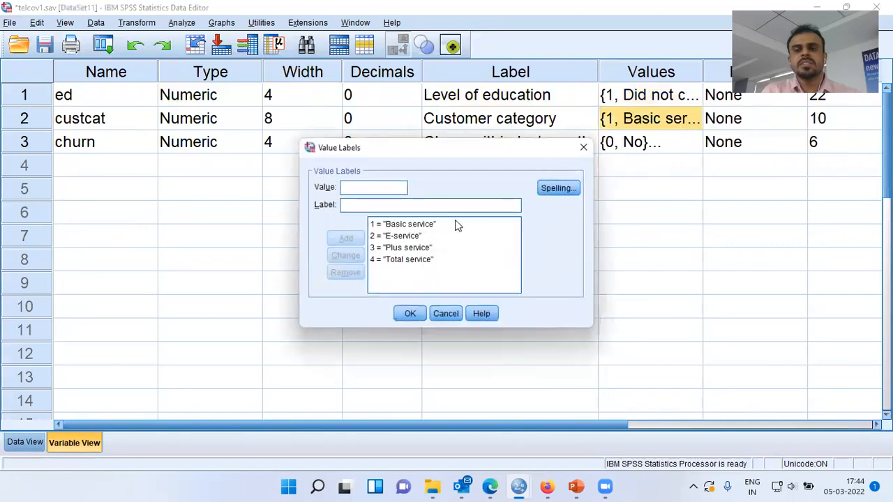
{"action": "left_click", "coordinate": [426, 226]}
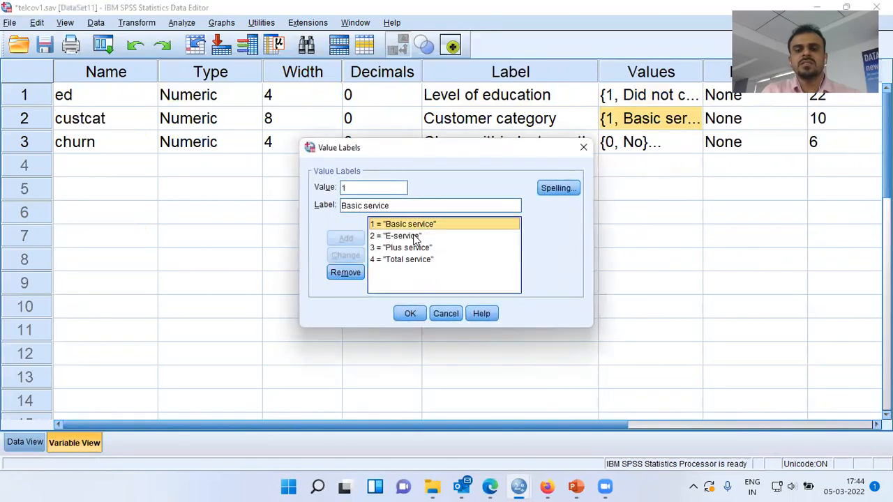
{"action": "left_click", "coordinate": [419, 237]}
{"action": "left_click", "coordinate": [425, 248]}
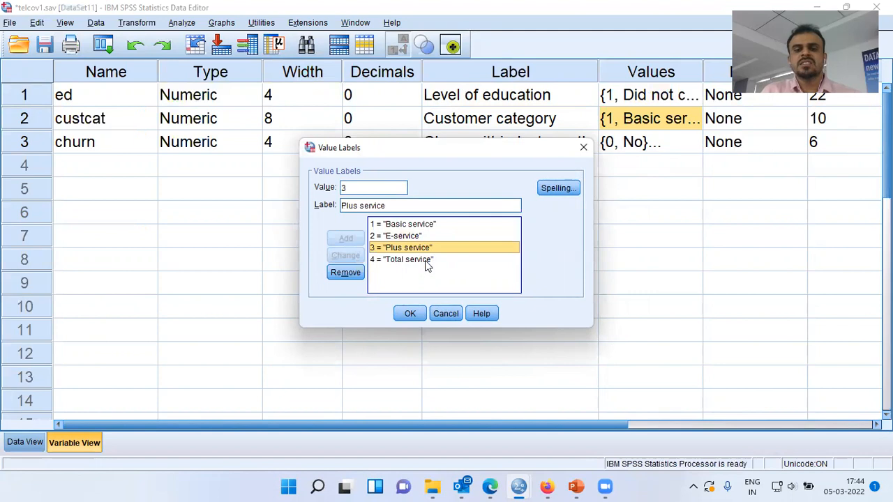
{"action": "left_click", "coordinate": [427, 260]}
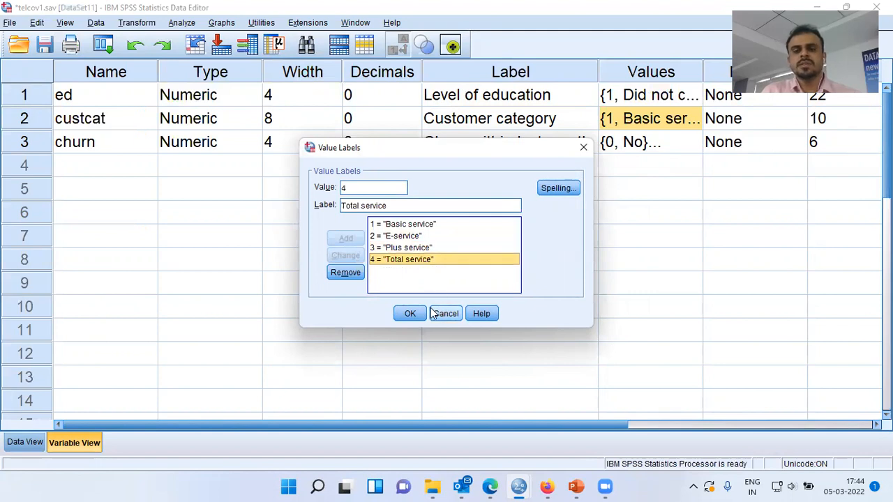
{"action": "left_click", "coordinate": [410, 315]}
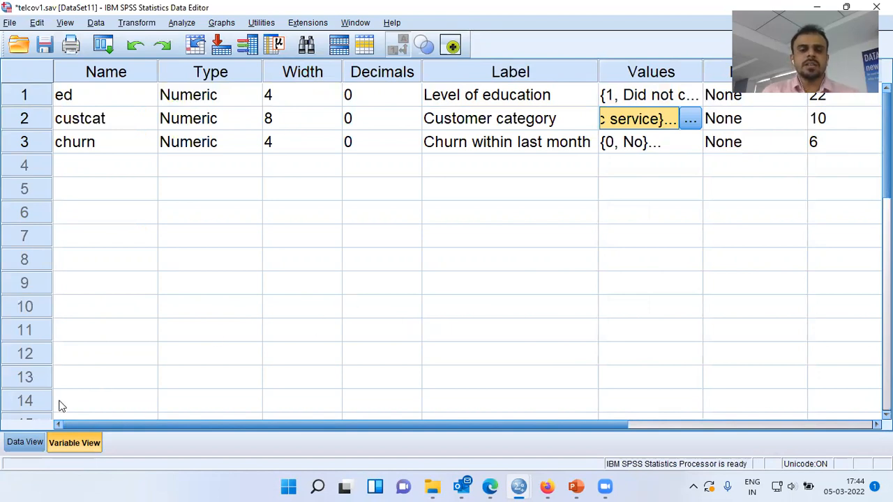
- Return to the case data, check the last record of the dataset, and go back to the first case
{"action": "left_click", "coordinate": [31, 443]}
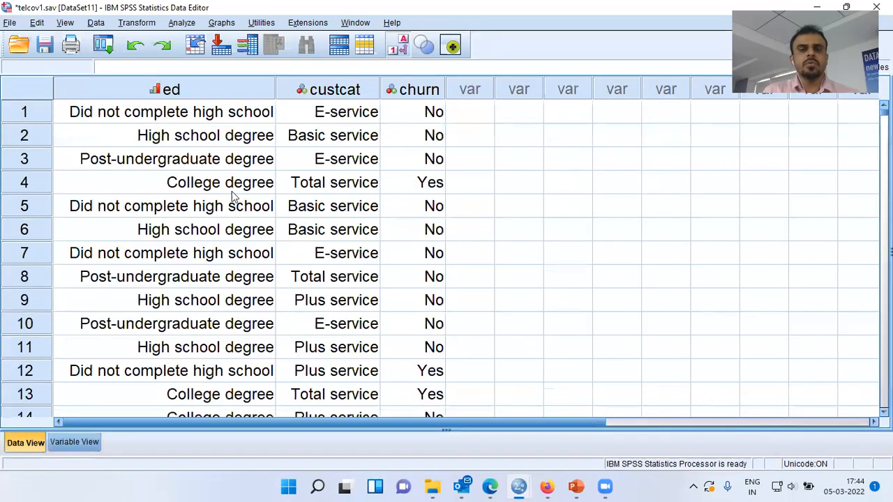
{"action": "left_click", "coordinate": [437, 114]}
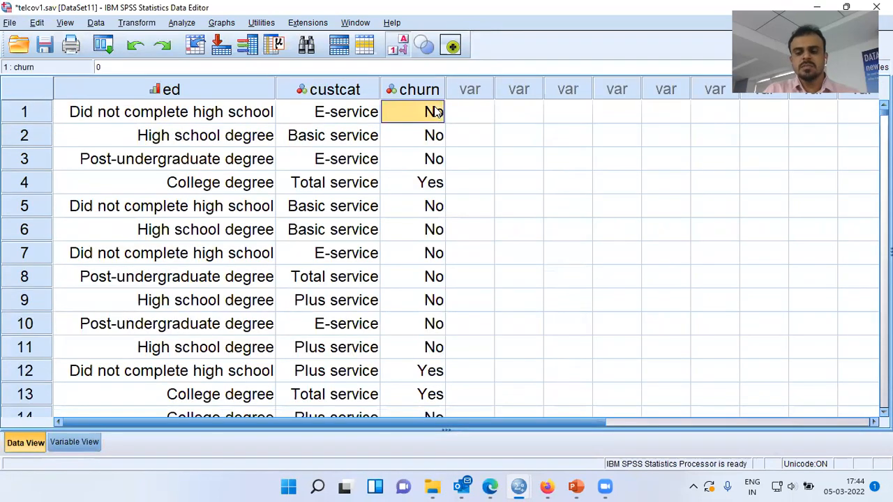
{"action": "key", "text": "ctrl+Down"}
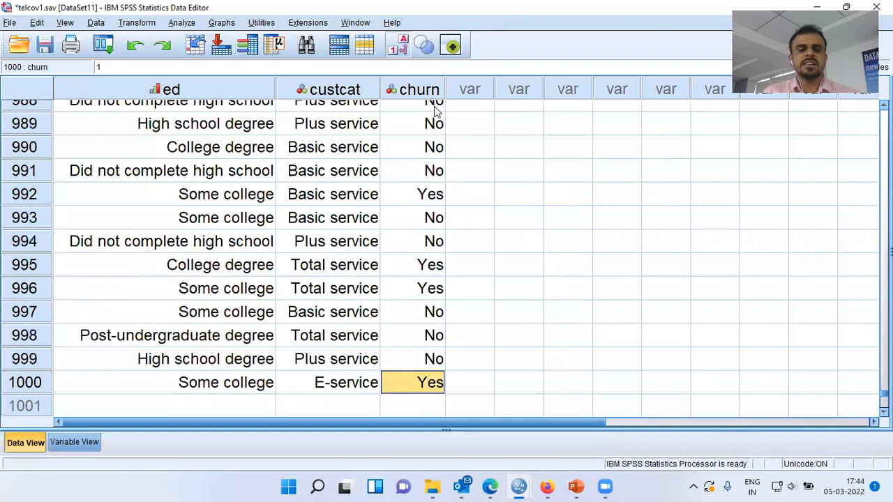
{"action": "left_click", "coordinate": [34, 387]}
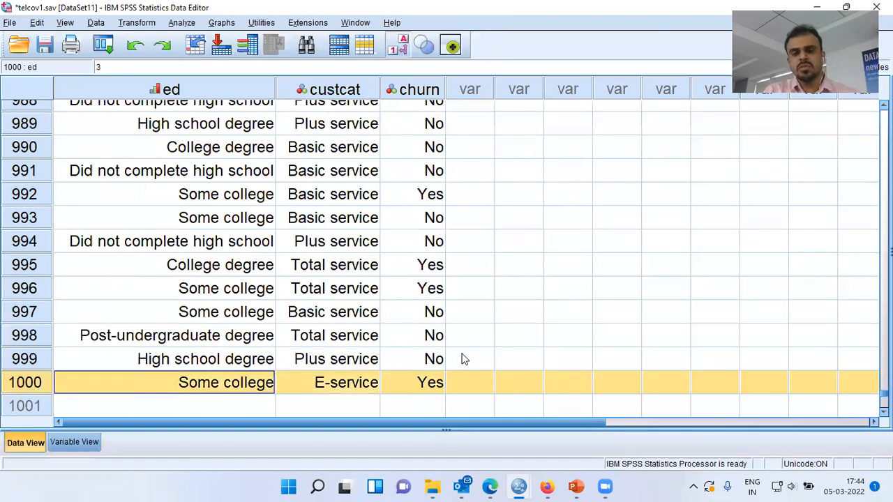
{"action": "key", "text": "ctrl+Up"}
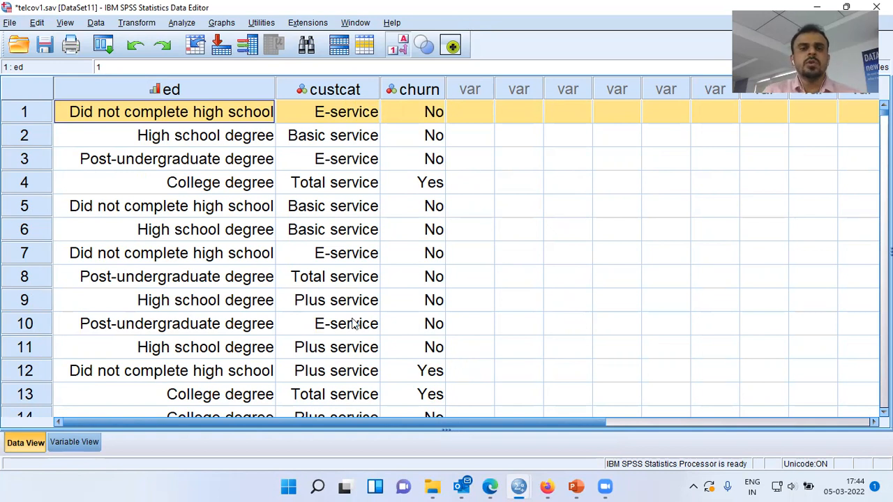
- Start a new chart in the Chart Builder with the Simple Bar layout from the bar gallery on the canvas
{"action": "left_click", "coordinate": [222, 23]}
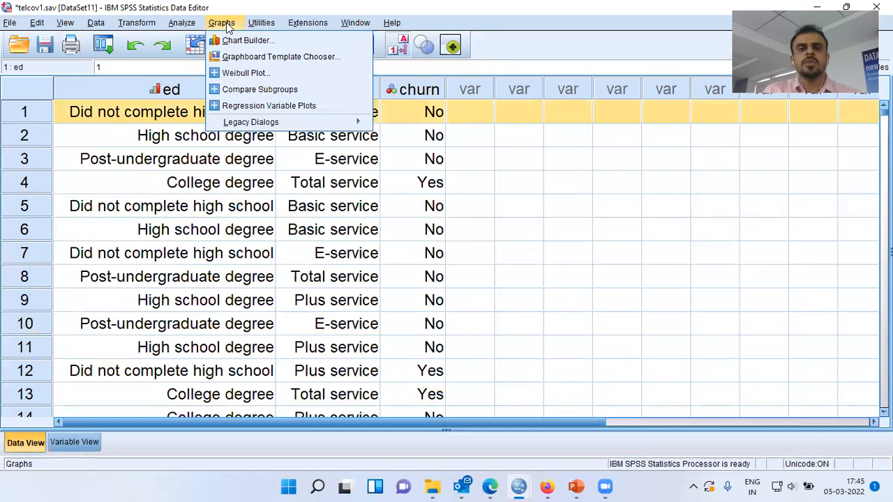
{"action": "left_click", "coordinate": [320, 42]}
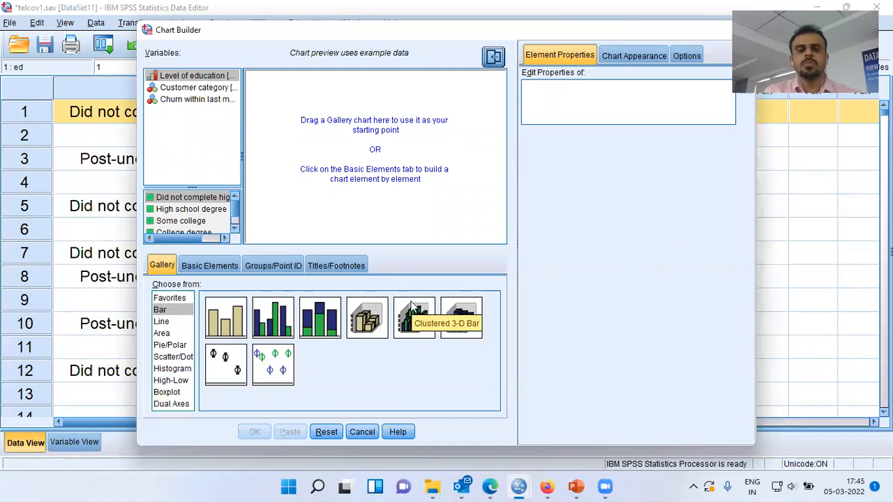
{"action": "left_click", "coordinate": [164, 323]}
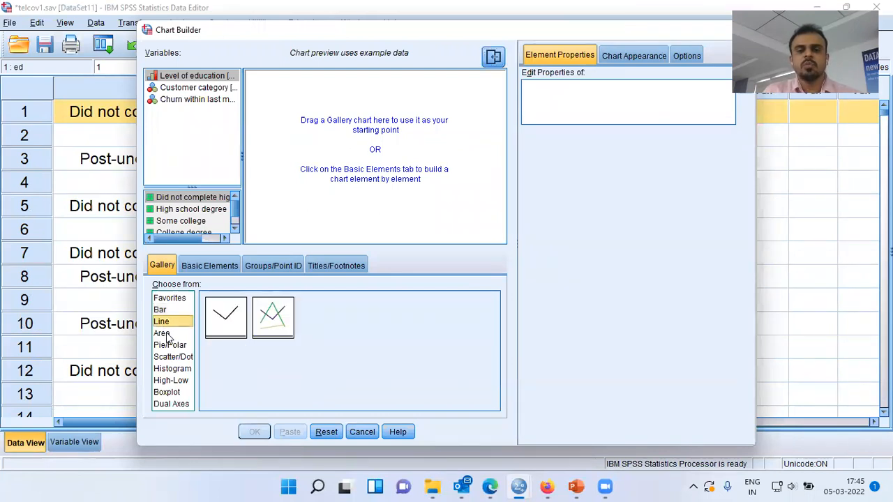
{"action": "left_click", "coordinate": [165, 312]}
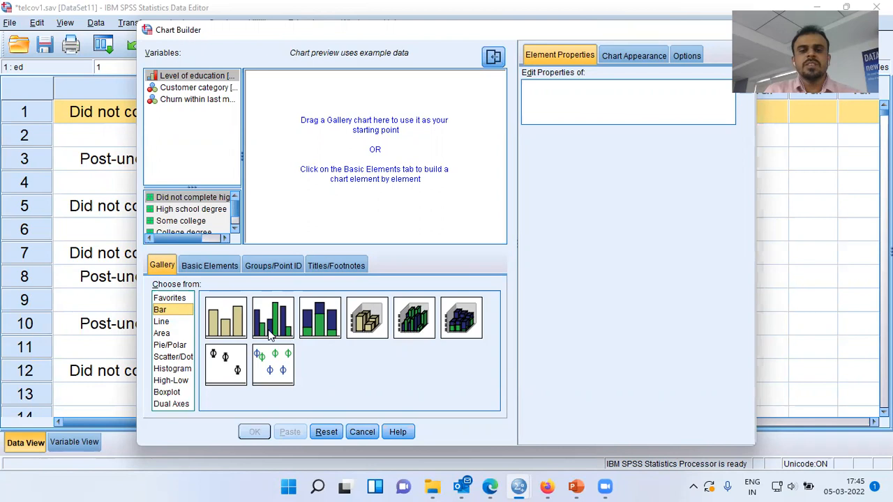
{"action": "left_click", "coordinate": [236, 333]}
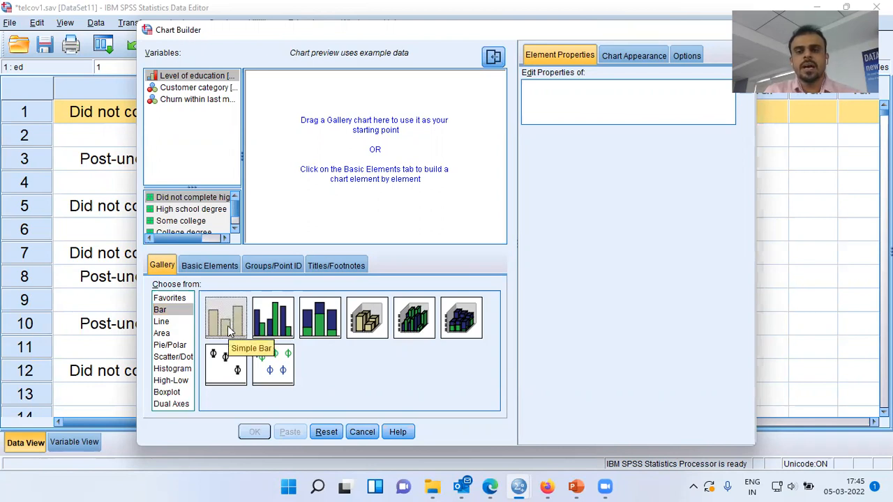
{"action": "left_click_drag", "start_coordinate": [228, 327], "coordinate": [342, 194]}
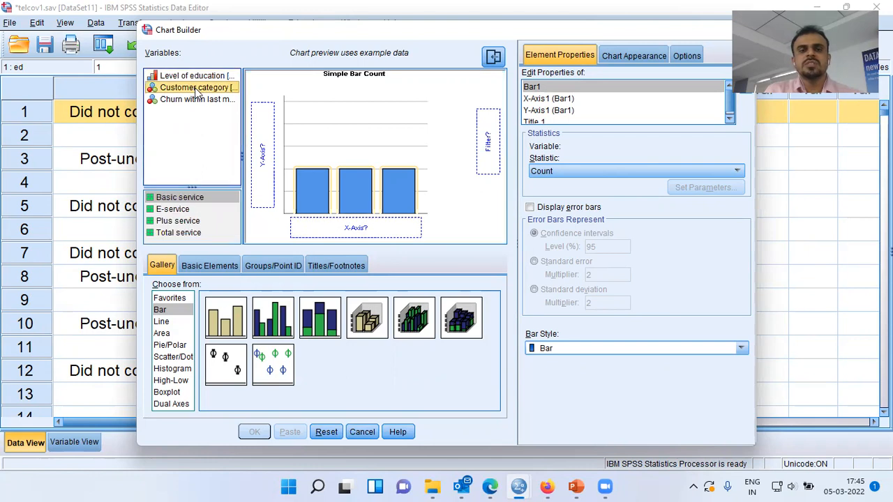
- Assign Customer category to the x-axis, generate the simple bar chart of counts and view it in the output
{"action": "left_click_drag", "start_coordinate": [185, 91], "coordinate": [355, 228]}
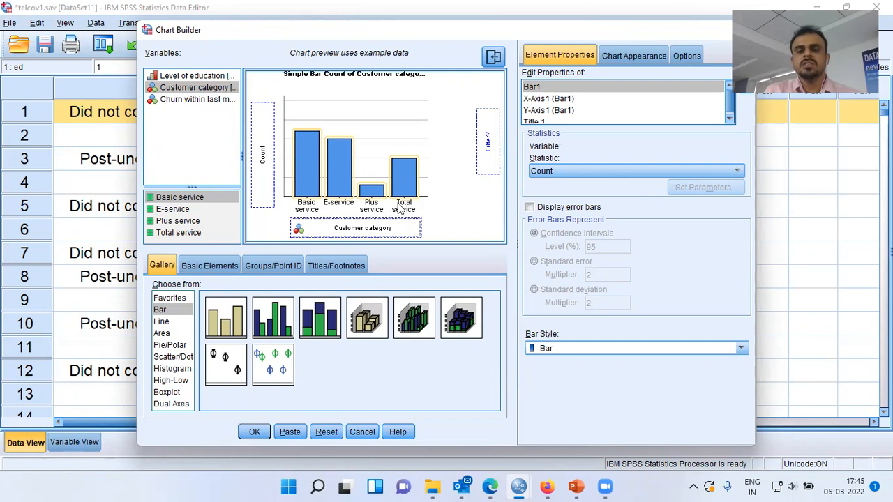
{"action": "left_click", "coordinate": [254, 432]}
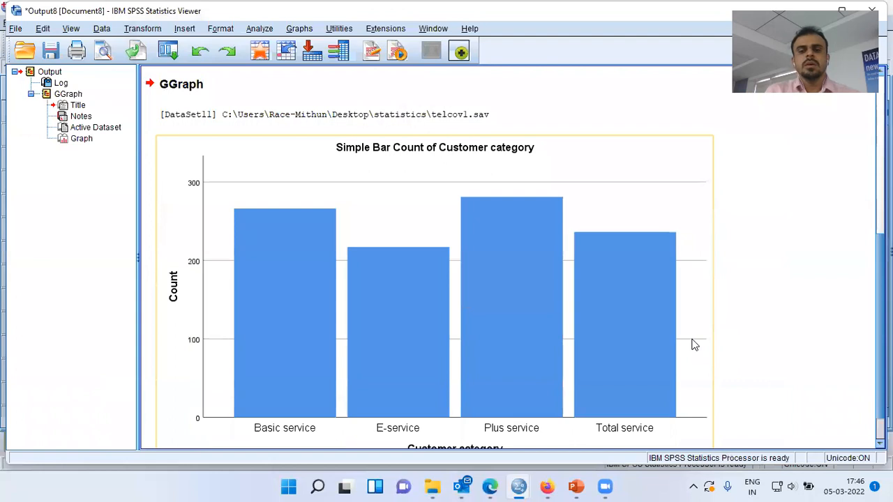
{"action": "scroll", "coordinate": [731, 347], "scroll_direction": "down", "scroll_amount": 2}
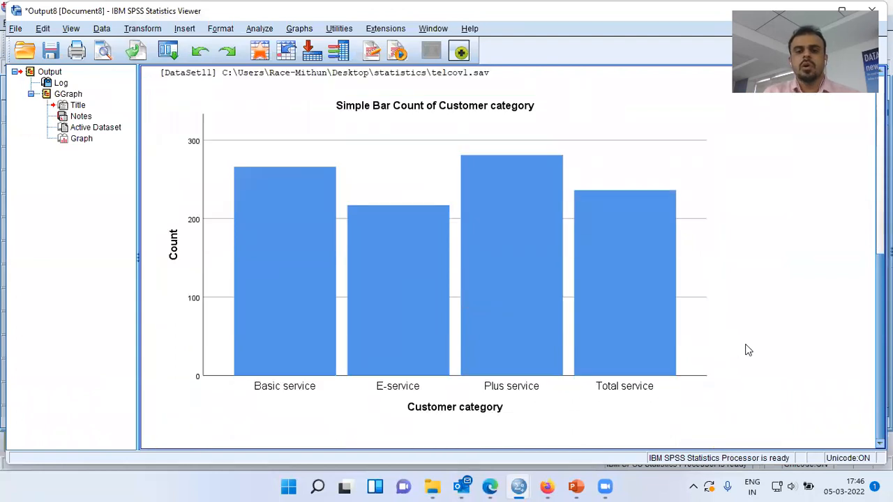
{"action": "left_click", "coordinate": [501, 384]}
{"action": "left_click", "coordinate": [388, 401]}
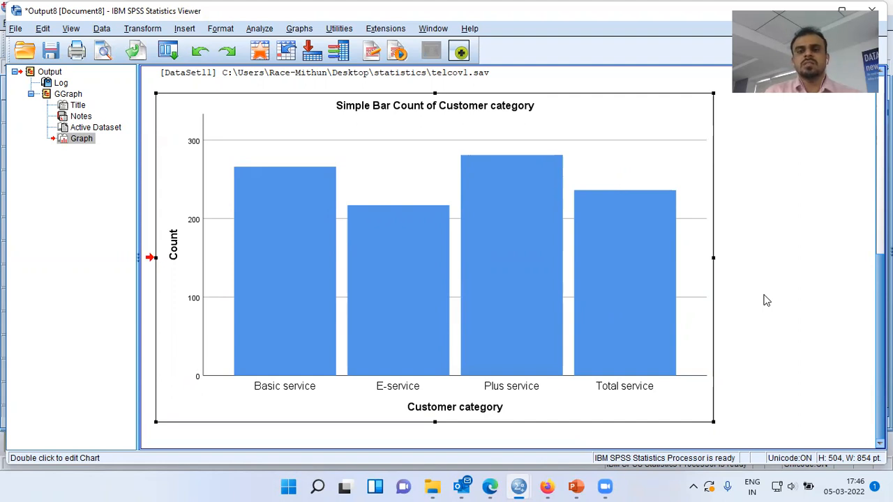
- Reopen the Chart Builder and change the Customer category chart to a Stacked Bar layout
{"action": "left_click", "coordinate": [176, 58]}
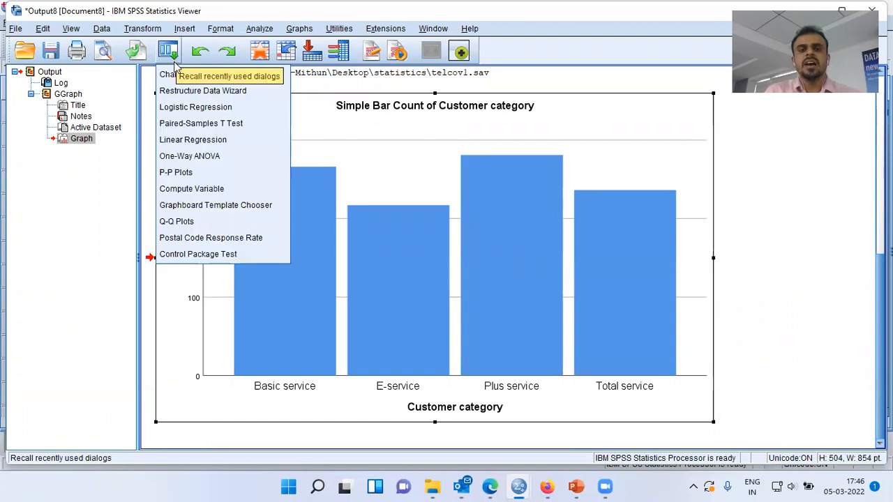
{"action": "left_click", "coordinate": [218, 74]}
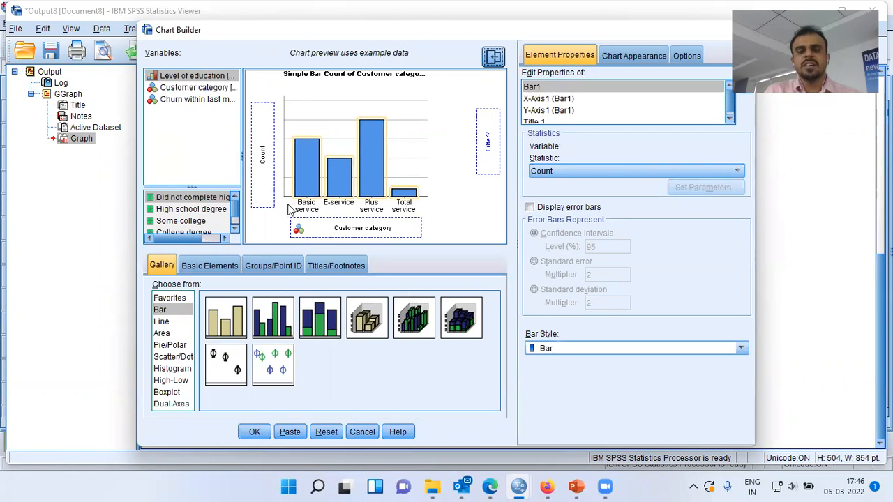
{"action": "left_click", "coordinate": [276, 329]}
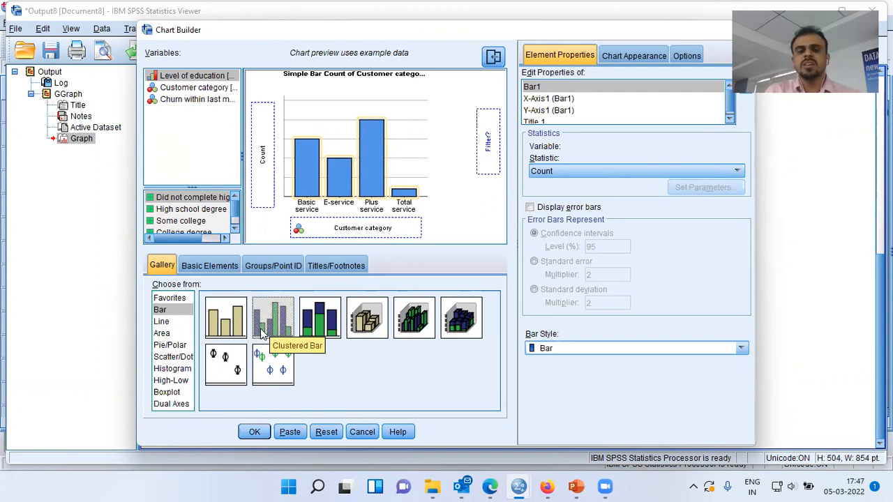
{"action": "left_click", "coordinate": [313, 320]}
{"action": "left_click_drag", "start_coordinate": [321, 333], "coordinate": [337, 217]}
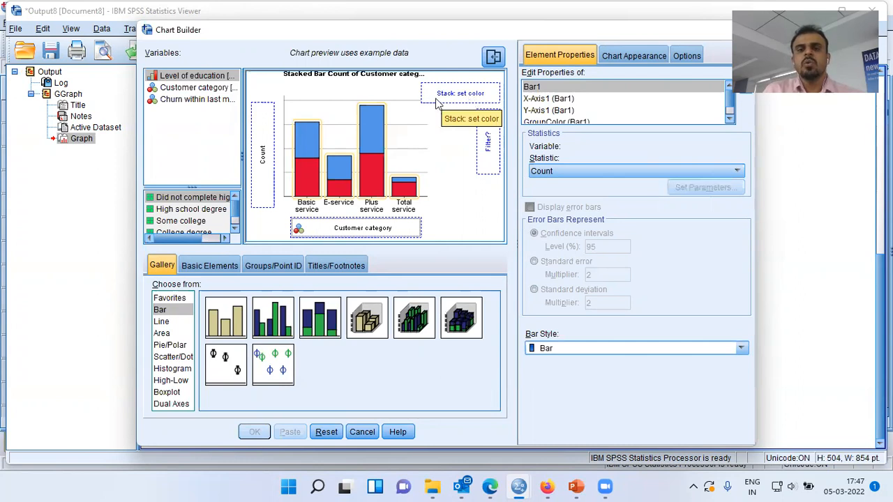
- Set Customer category as the stack colour variable too, and generate the stacked bar chart
{"action": "left_click", "coordinate": [201, 91]}
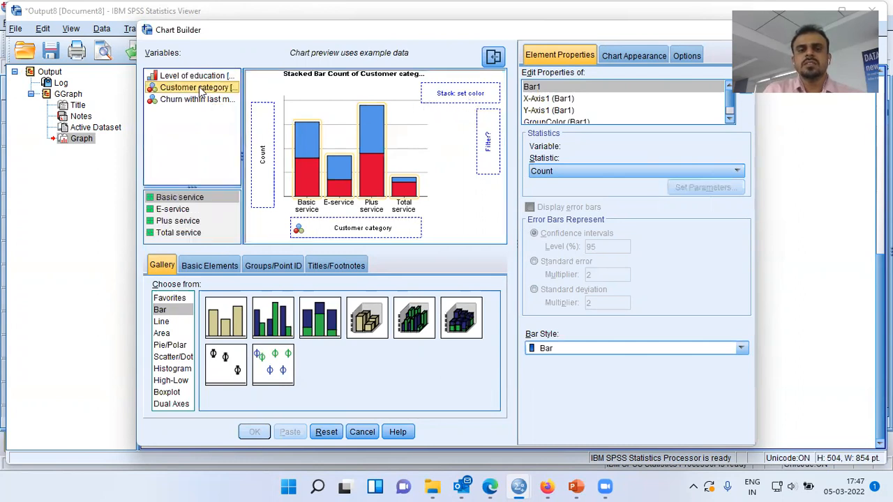
{"action": "left_click_drag", "start_coordinate": [201, 91], "coordinate": [451, 97]}
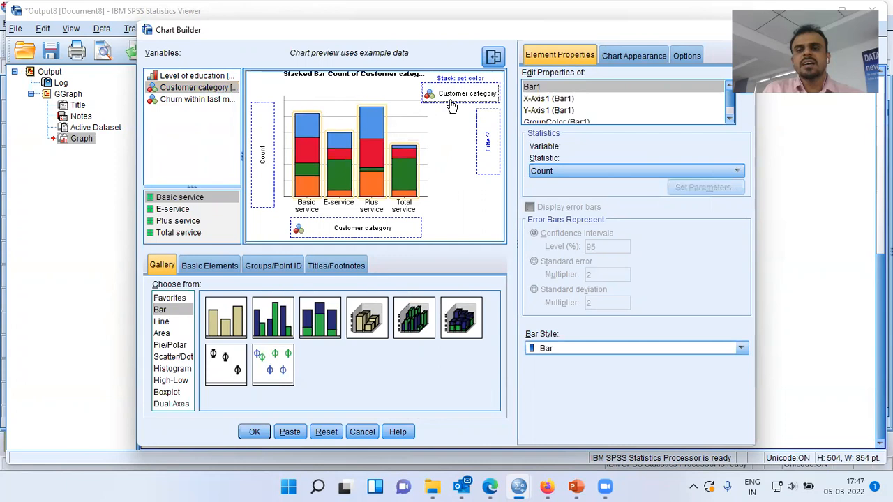
{"action": "left_click", "coordinate": [347, 238]}
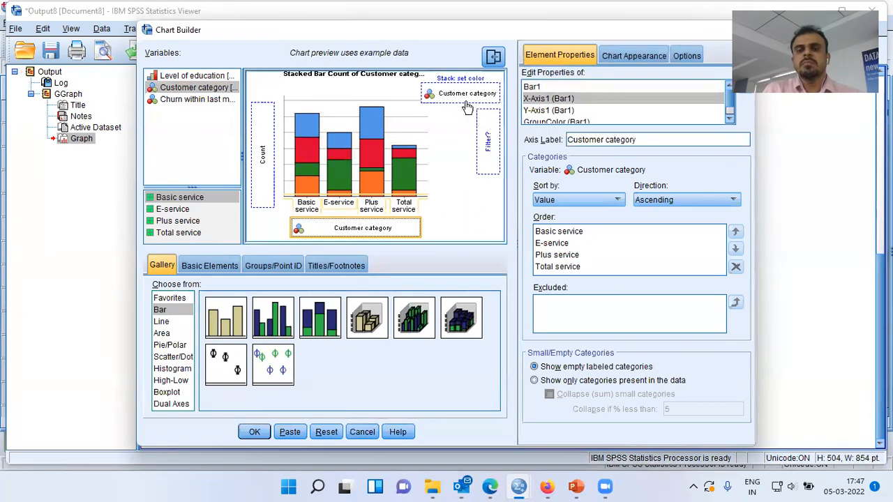
{"action": "left_click", "coordinate": [254, 432]}
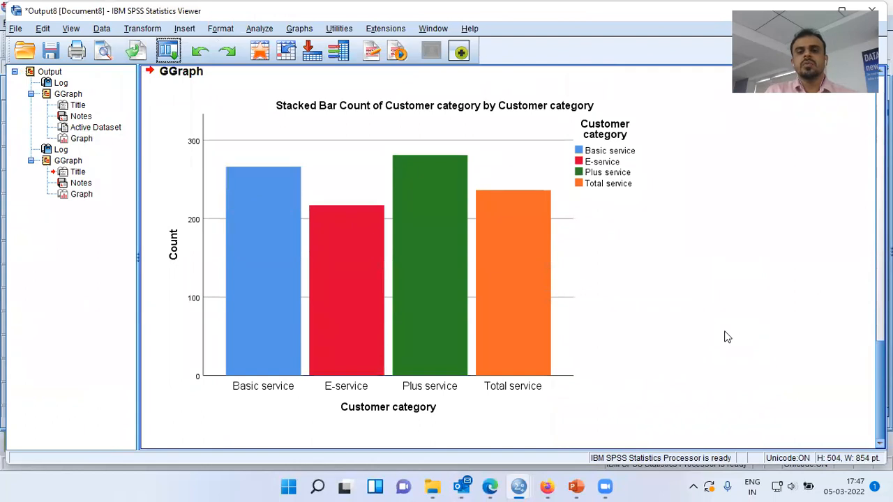
{"action": "left_click", "coordinate": [282, 314]}
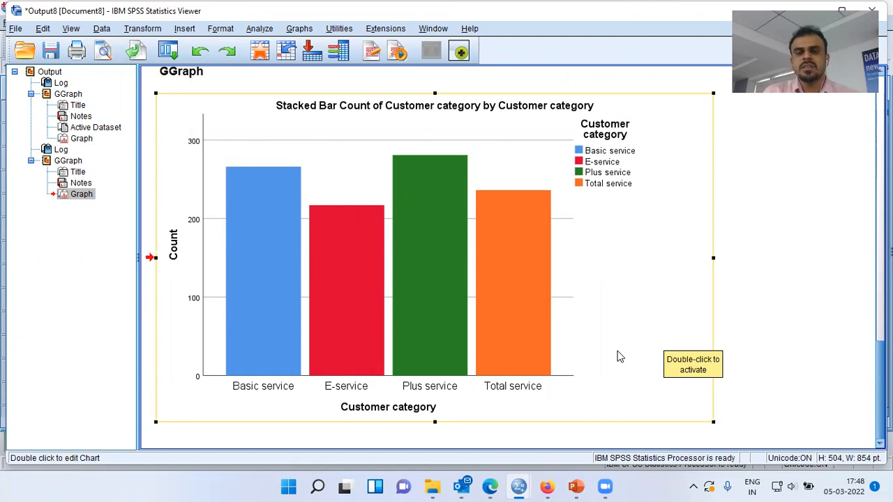
- Compare the simple bar chart of Customer category with the stacked chart coloured by the same variable
{"action": "scroll", "coordinate": [617, 357], "scroll_direction": "up", "scroll_amount": 10}
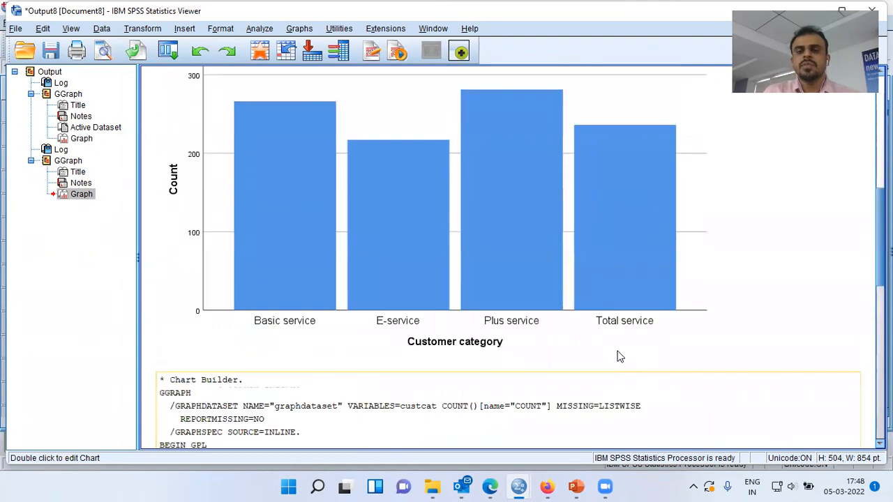
{"action": "scroll", "coordinate": [607, 328], "scroll_direction": "up", "scroll_amount": 1}
{"action": "left_click", "coordinate": [564, 247]}
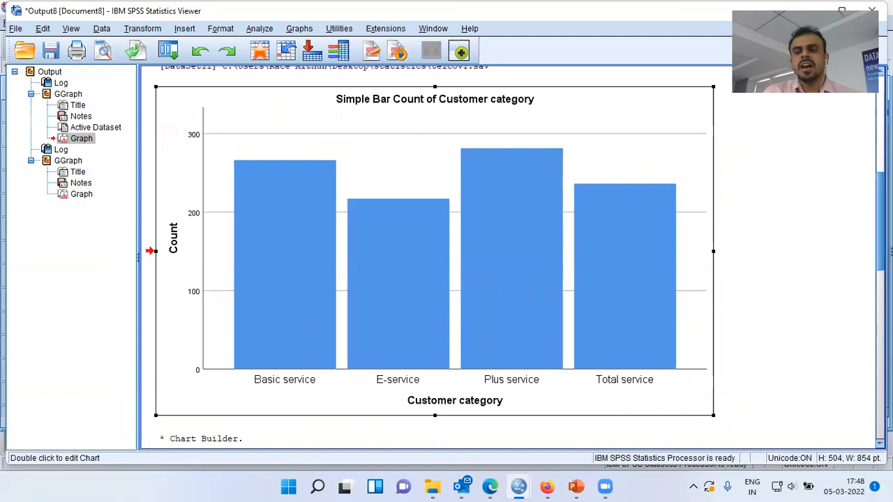
{"action": "scroll", "coordinate": [516, 251], "scroll_direction": "down", "scroll_amount": 10}
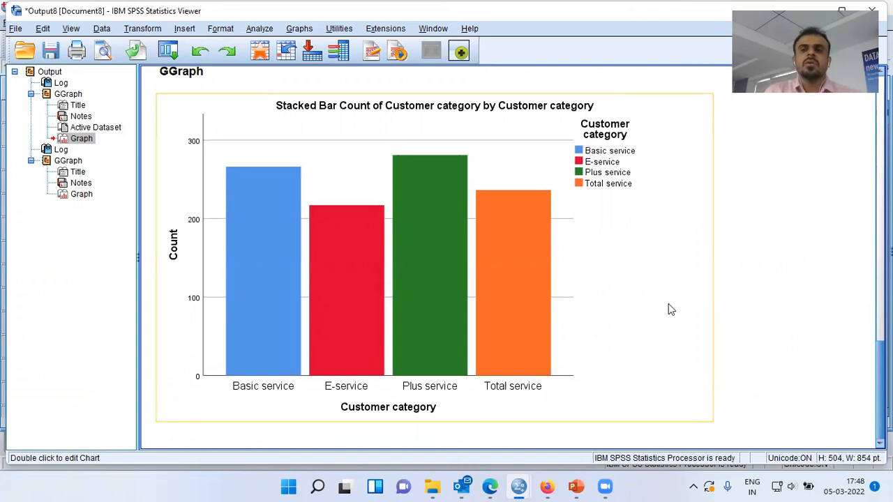
- Reopen the Chart Builder and replace Customer category with Level of education as the stack colour variable
{"action": "left_click", "coordinate": [170, 52]}
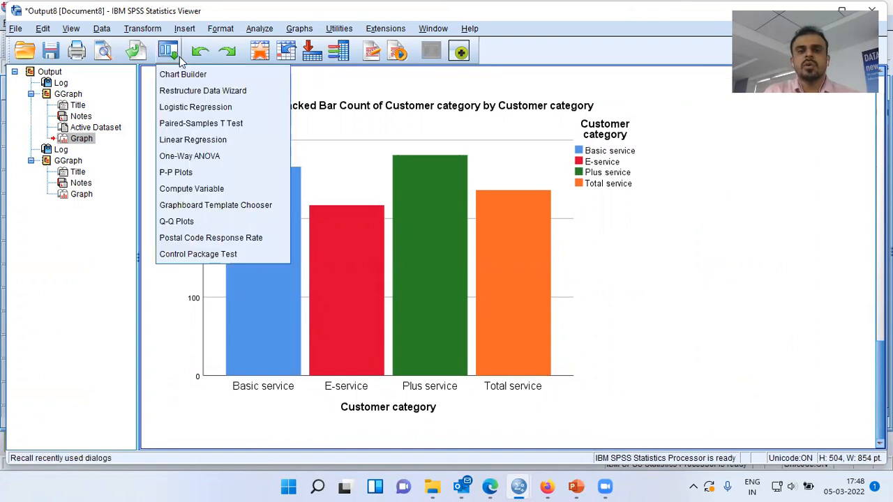
{"action": "left_click", "coordinate": [214, 81]}
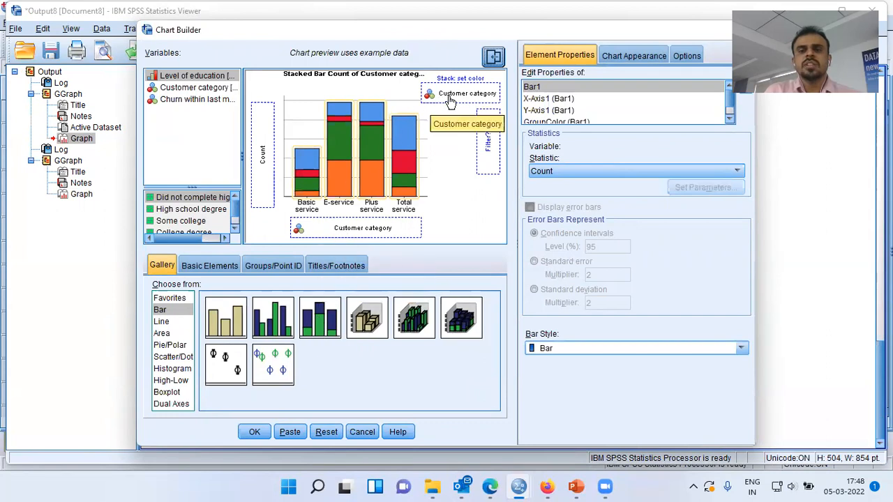
{"action": "left_click_drag", "start_coordinate": [449, 101], "coordinate": [197, 92]}
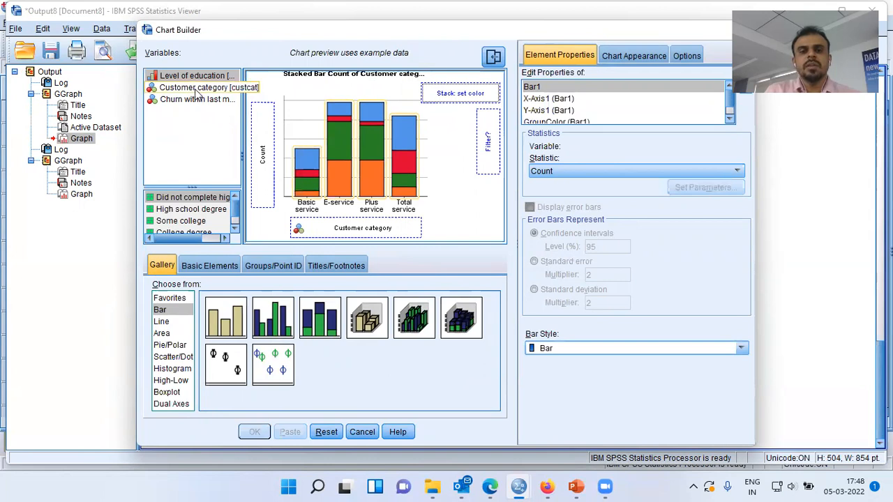
{"action": "left_click_drag", "start_coordinate": [193, 81], "coordinate": [460, 97]}
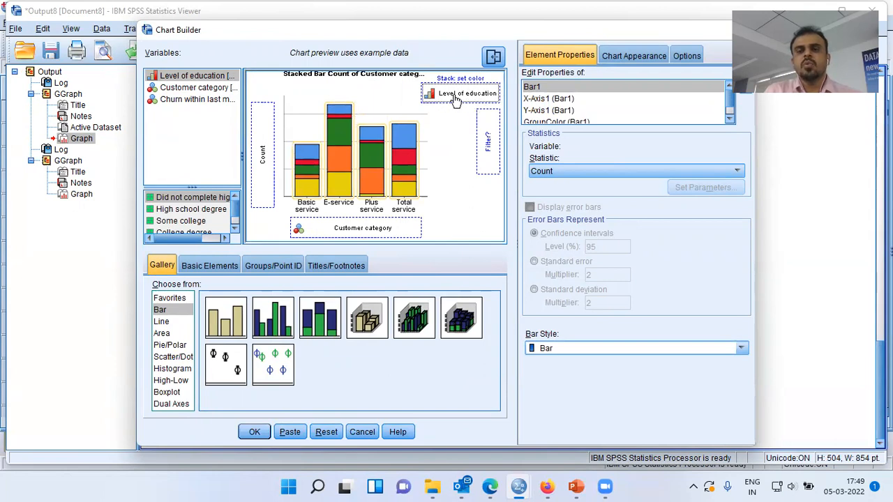
- Generate the stacked bar chart of Customer category by Level of education and examine its education segments
{"action": "left_click", "coordinate": [254, 432]}
{"action": "scroll", "coordinate": [767, 373], "scroll_direction": "down", "scroll_amount": 5}
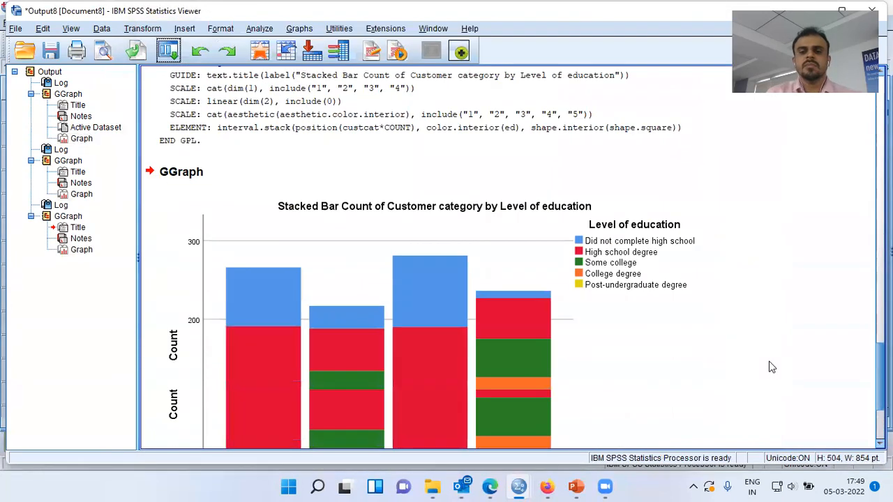
{"action": "left_click", "coordinate": [610, 351]}
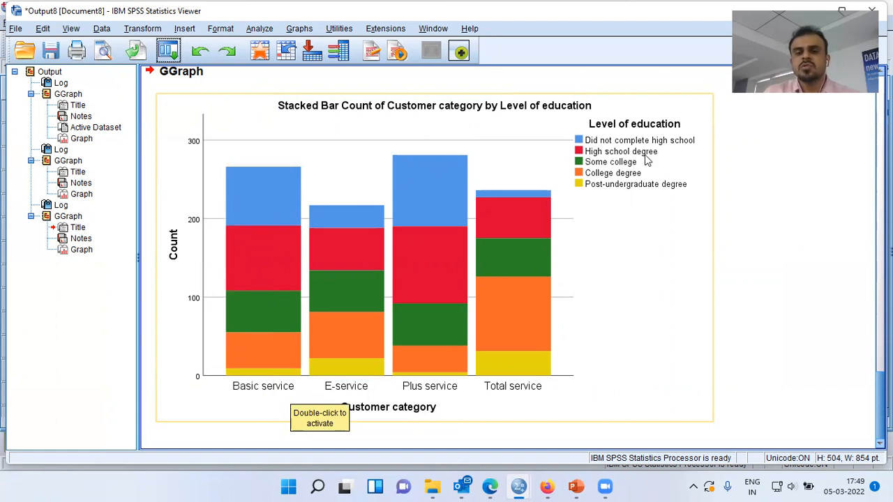
{"action": "left_click", "coordinate": [269, 389]}
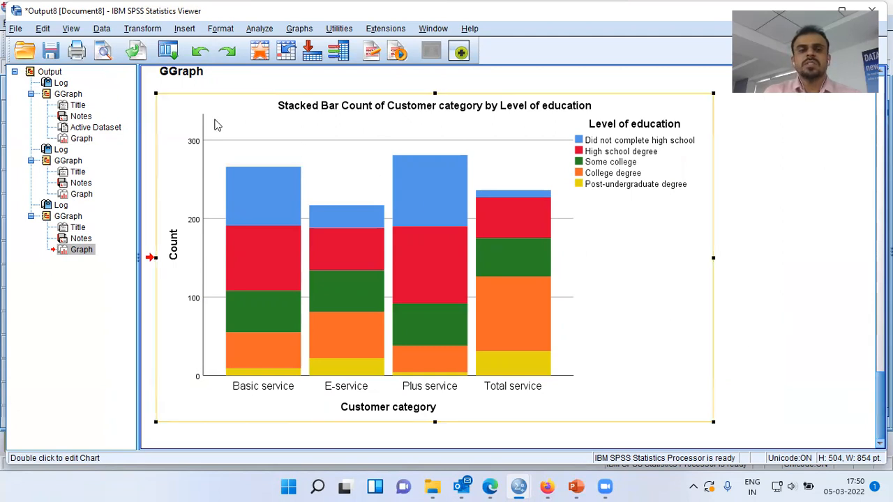
- Revisit the three generated charts in order, from the simple bar chart to the one stacked by Level of education, to compare them
{"action": "left_click", "coordinate": [90, 139]}
{"action": "left_click", "coordinate": [378, 192]}
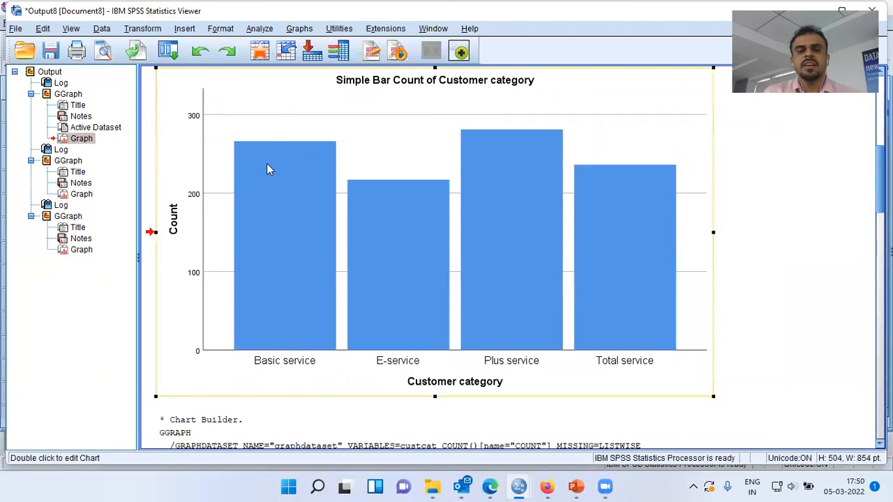
{"action": "left_click", "coordinate": [84, 195]}
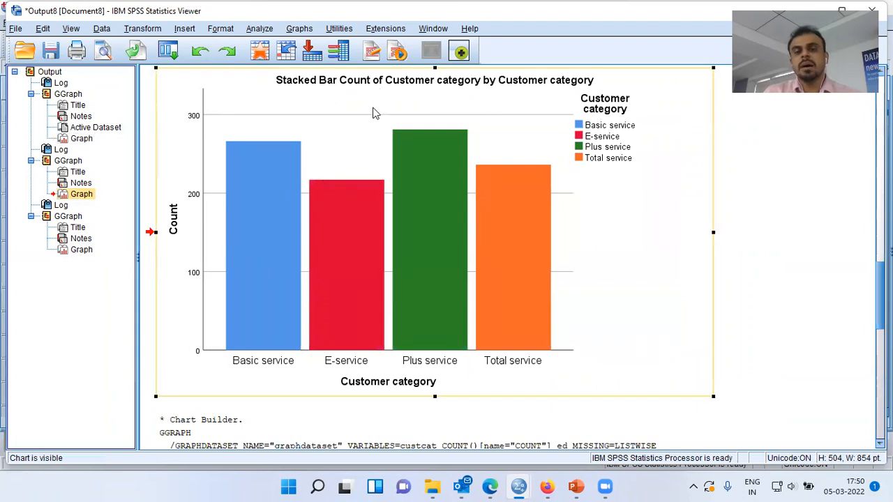
{"action": "left_click", "coordinate": [277, 245]}
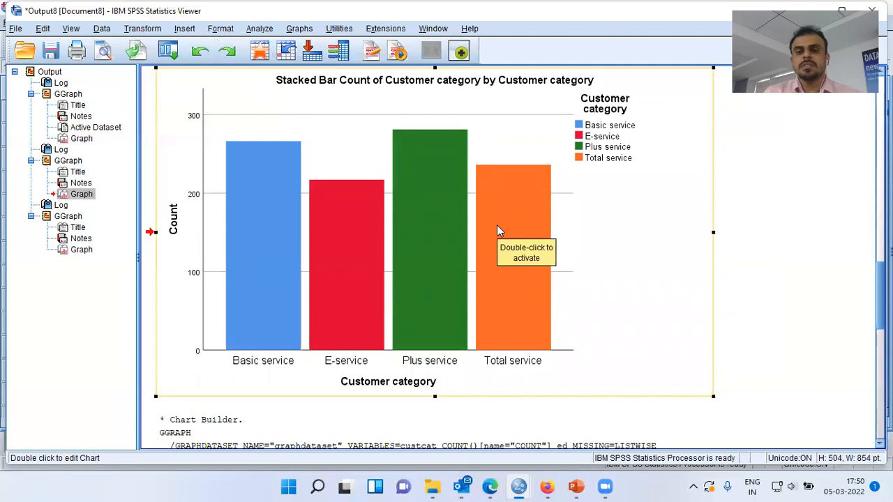
{"action": "left_click", "coordinate": [78, 250]}
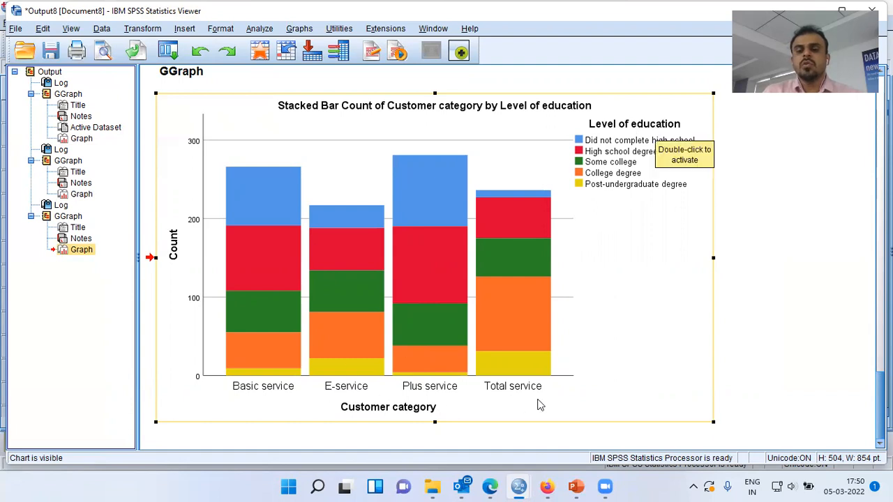
{"action": "left_click", "coordinate": [779, 339]}
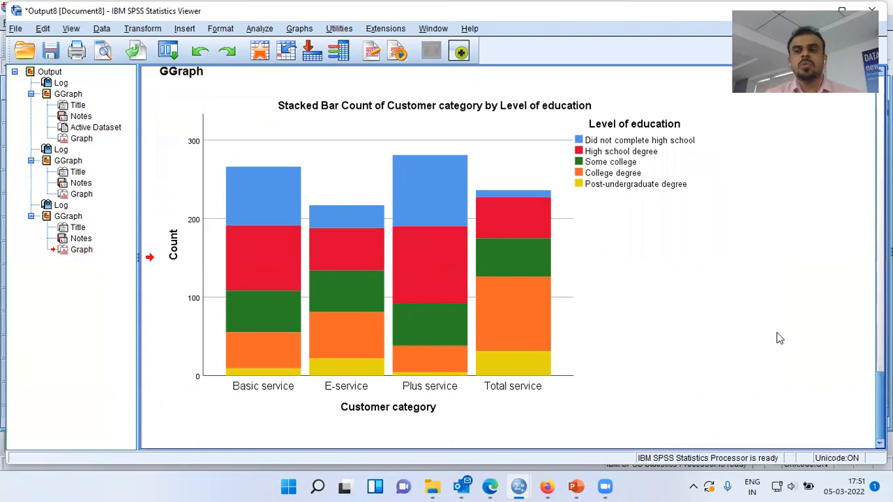